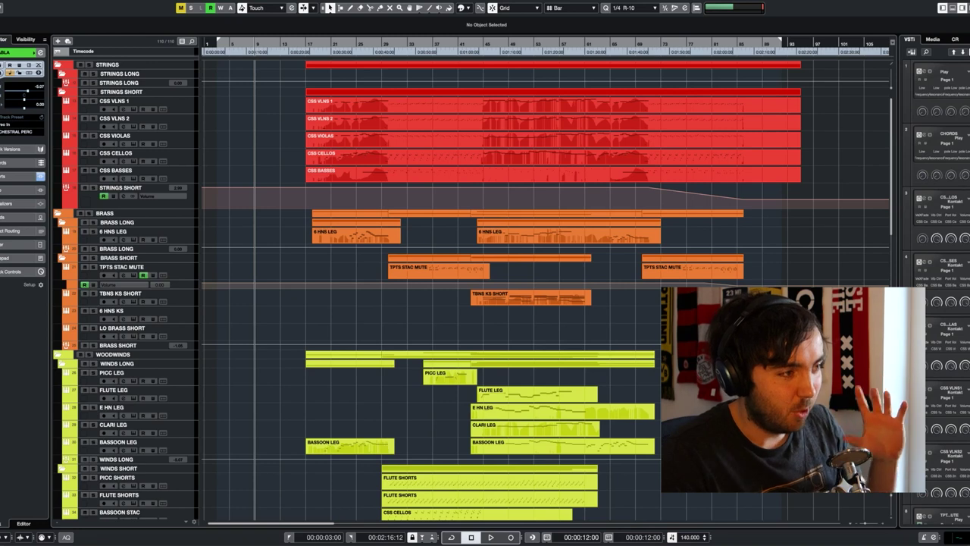
# Jump the playhead to bar 17, the start of the selected string parts.
pyautogui.press('l')
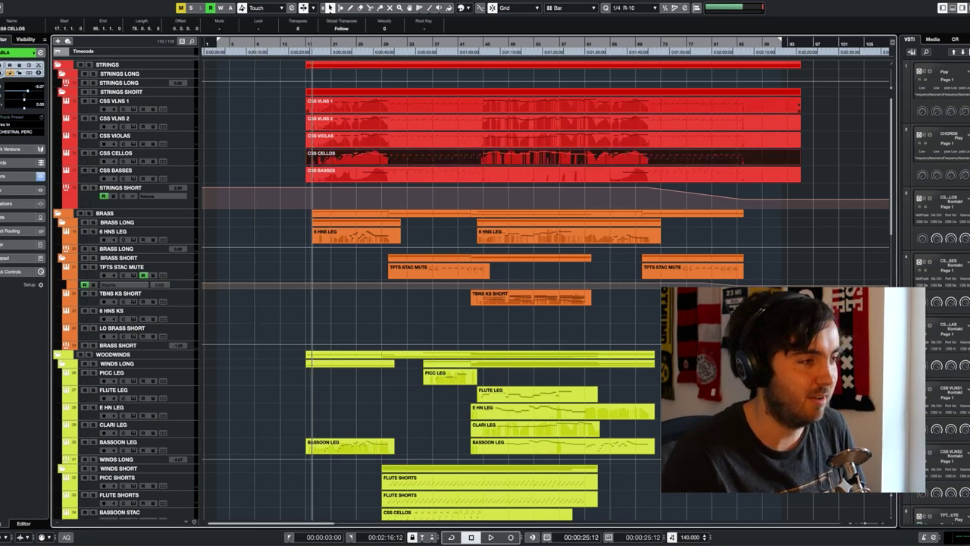
# Open the string parts in the Key Editor, play and stop, and return to the start point.
pyautogui.hotkey('ctrl', 'e')
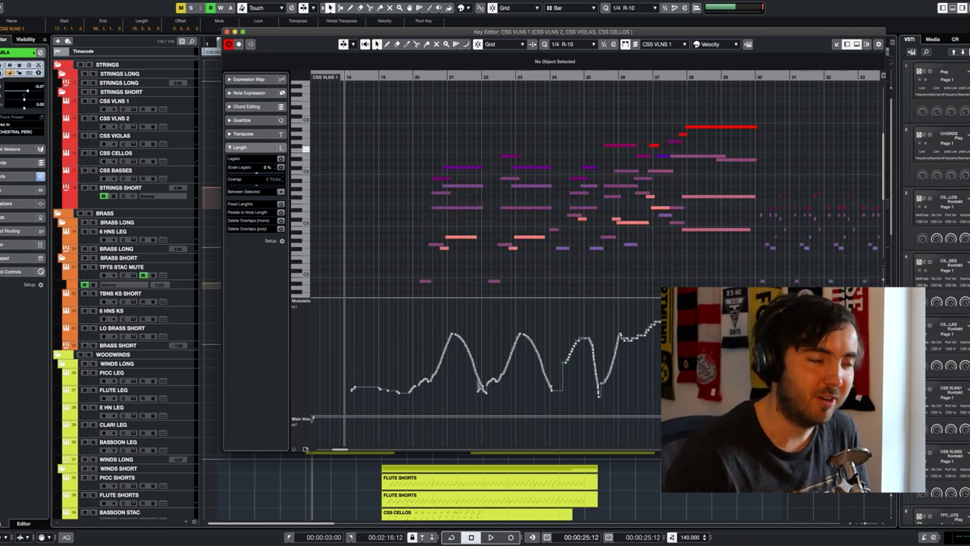
pyautogui.hscroll(2, 592, 227)
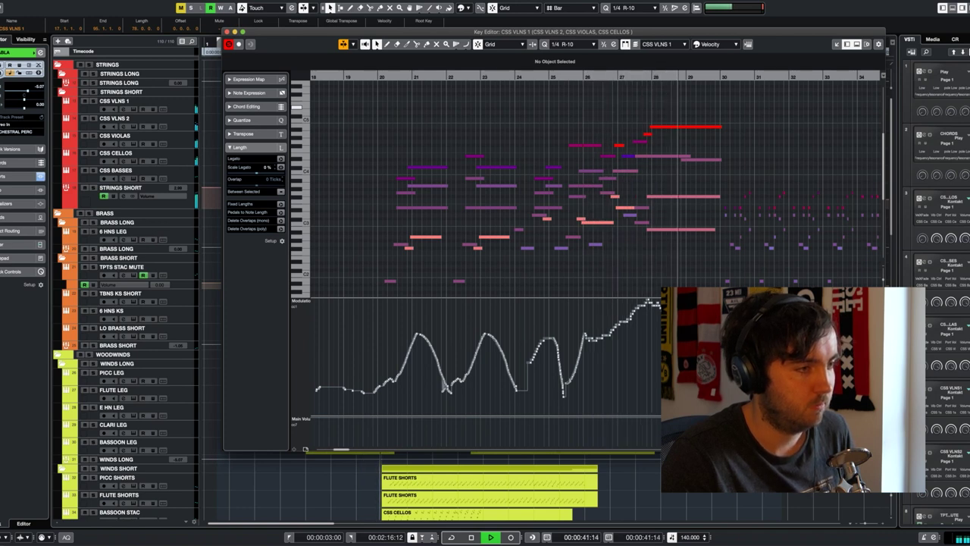
pyautogui.press('space')
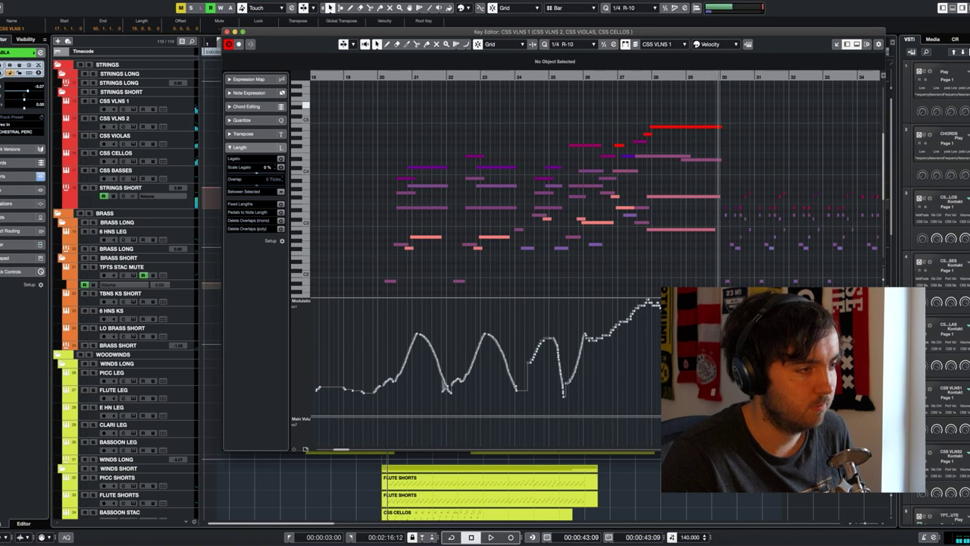
pyautogui.press('KP_0')
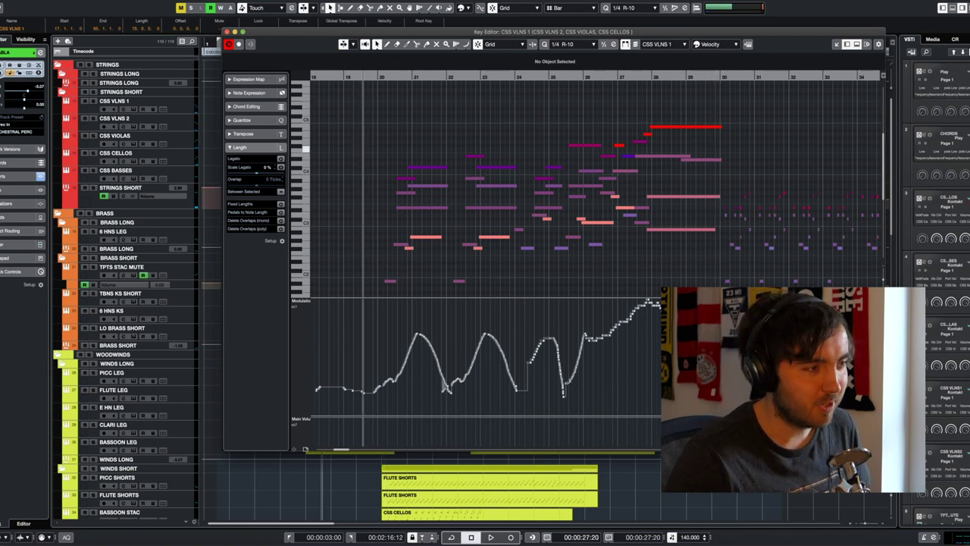
# Cycle the active part through the cellos, violas and second violins.
pyautogui.scroll(-2, 592, 182)
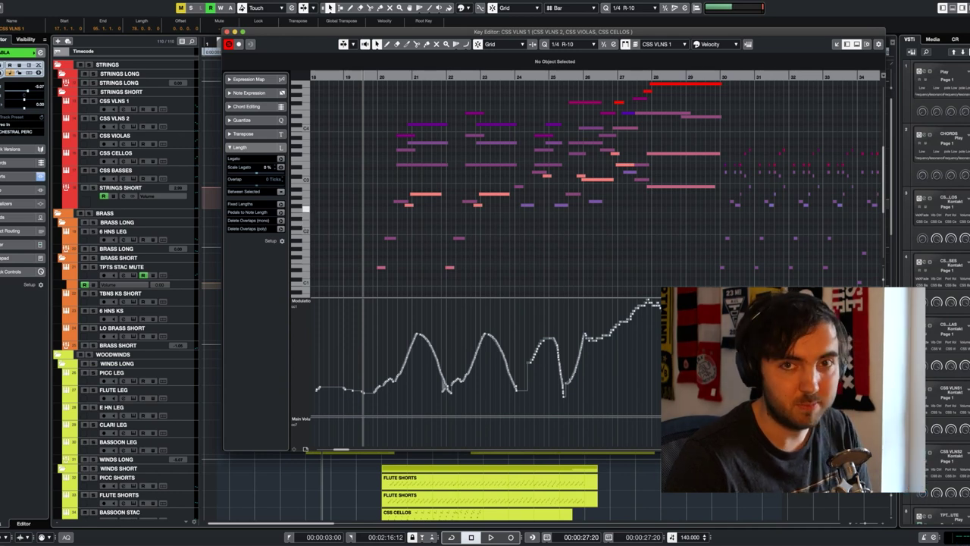
pyautogui.press('Right')
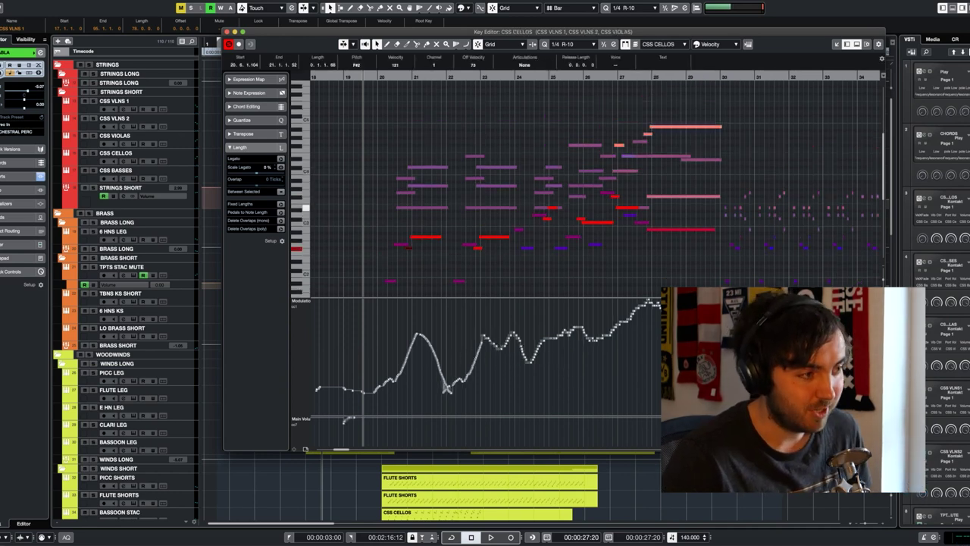
pyautogui.press('Right')
pyautogui.press('Right')
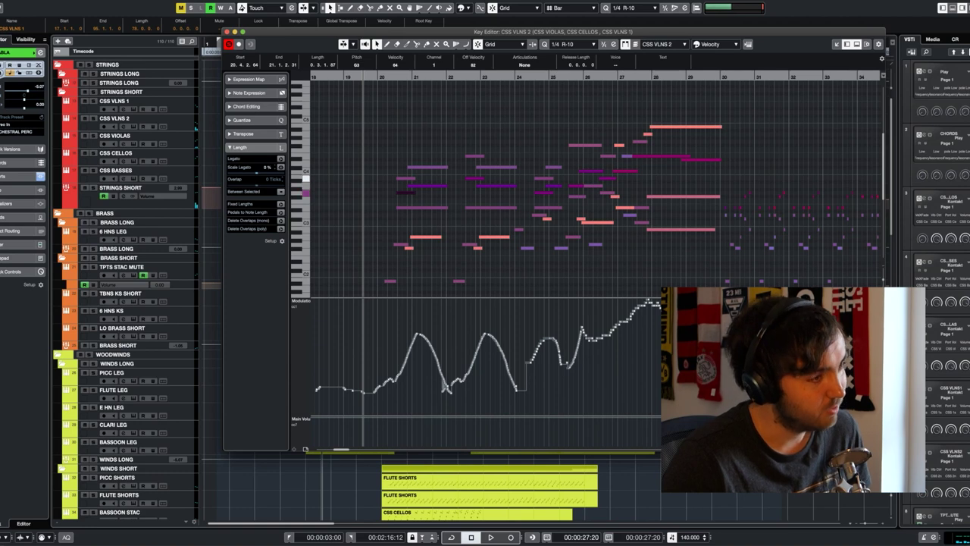
pyautogui.press('Right')
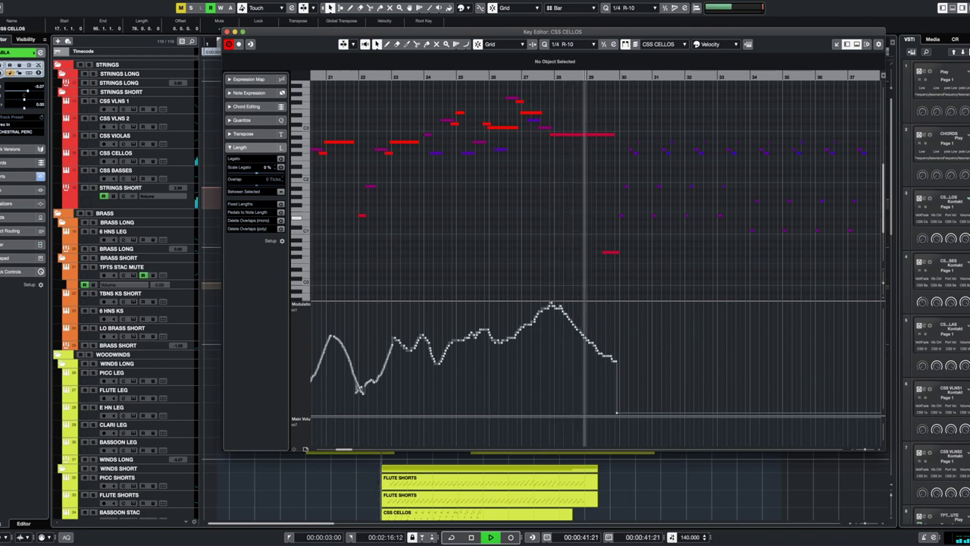
# Stop playback, then play and stop the CSS VLNS 1 part in the Key Editor.
pyautogui.press('space')
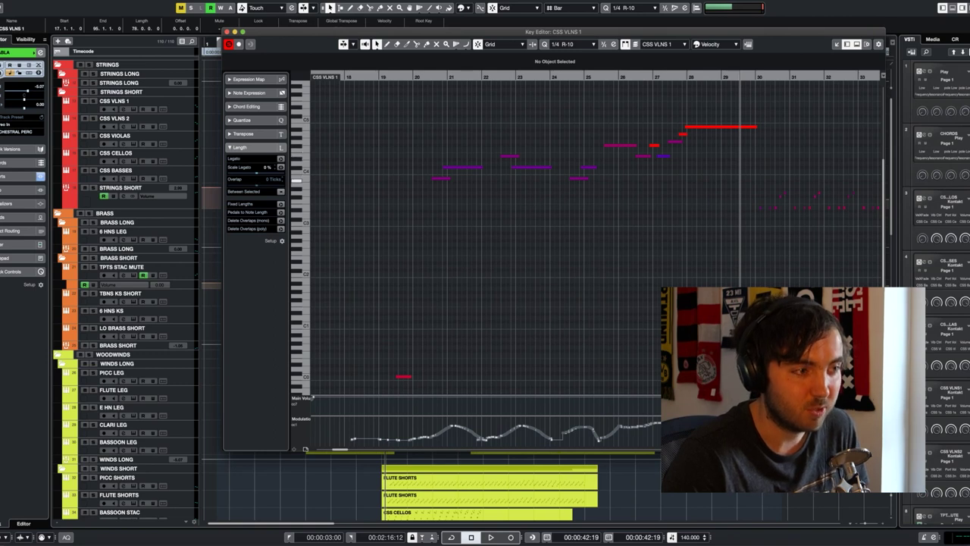
pyautogui.press('space')
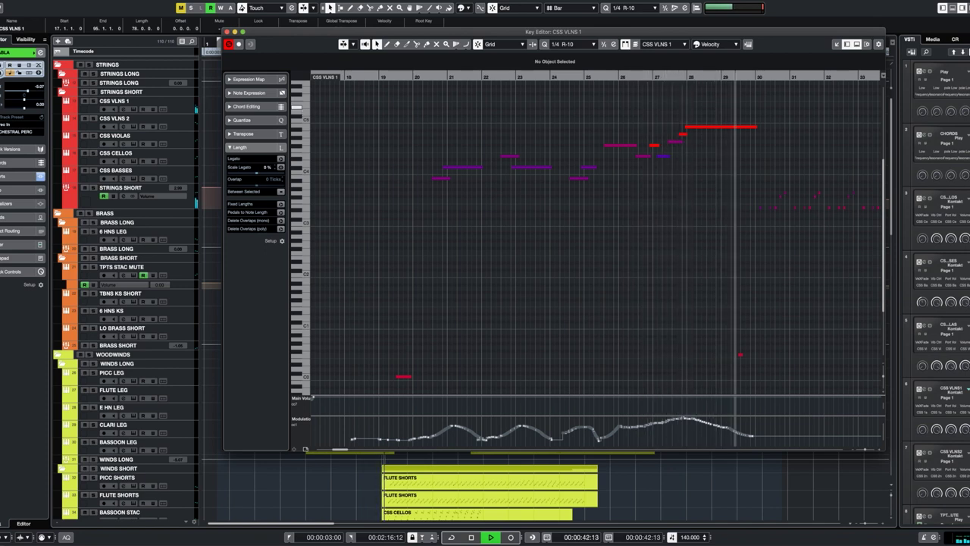
pyautogui.press('space')
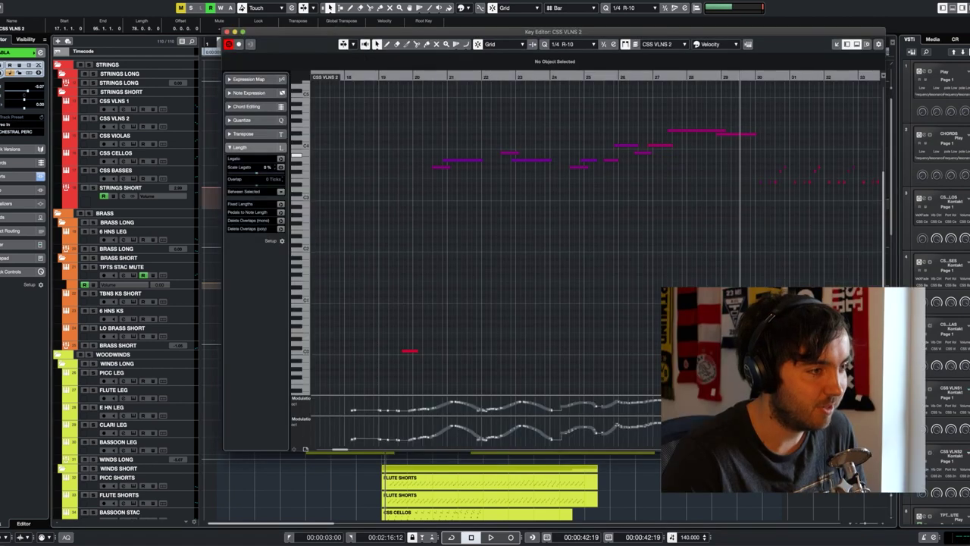
# Play and stop the CSS VLNS 2 part in the Key Editor.
pyautogui.hscroll(5, 592, 227)
pyautogui.press('space')
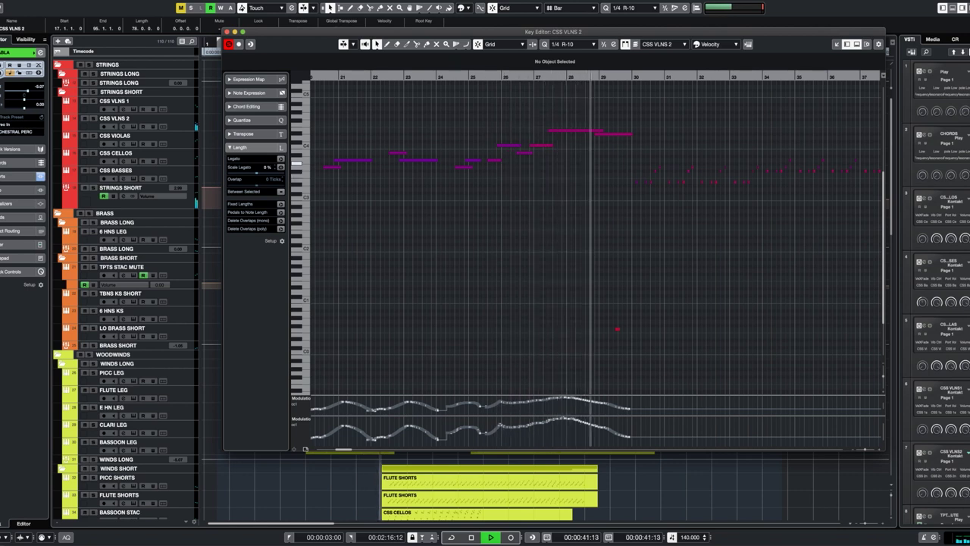
pyautogui.press('space')
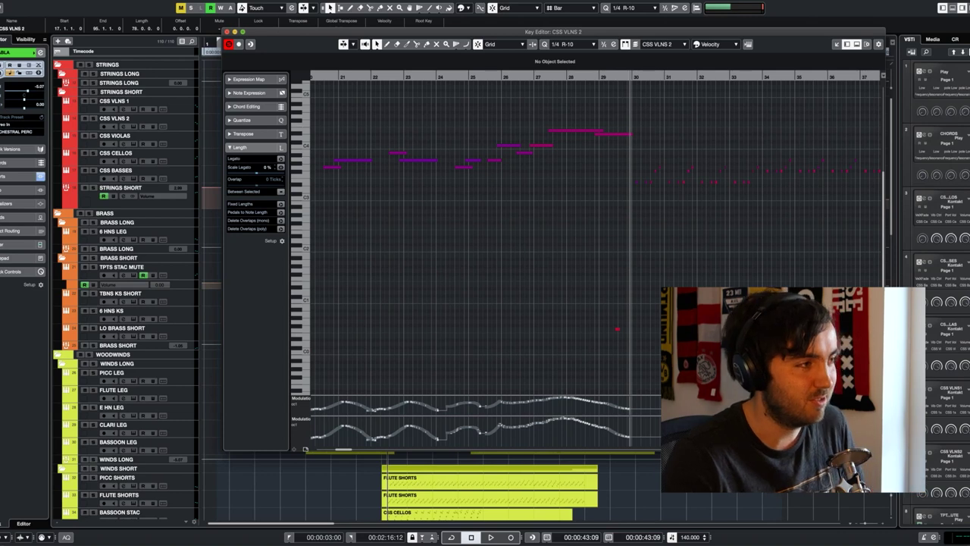
# Close the Key Editor, then open the CSS VIOLAS part and play it.
pyautogui.press('Escape')
pyautogui.doubleClick(553, 140)
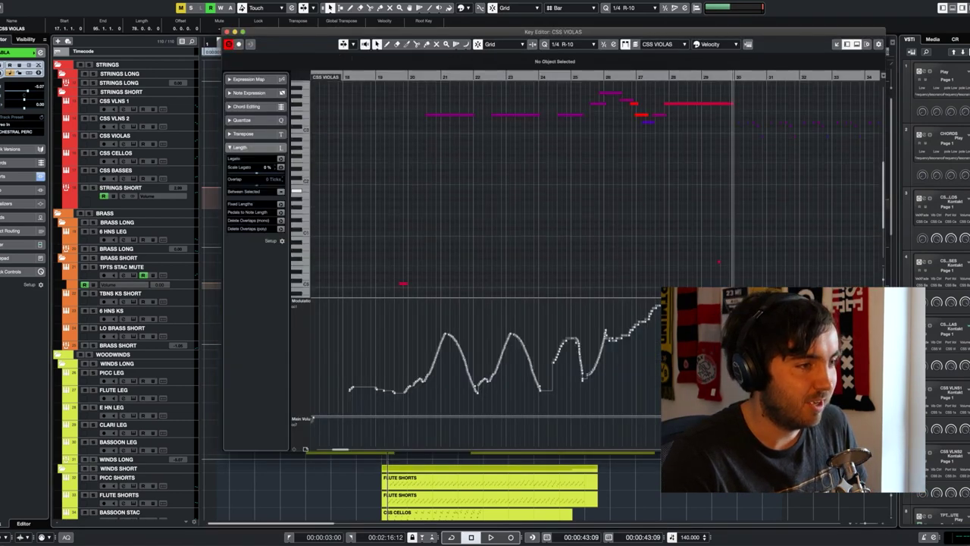
pyautogui.press('space')
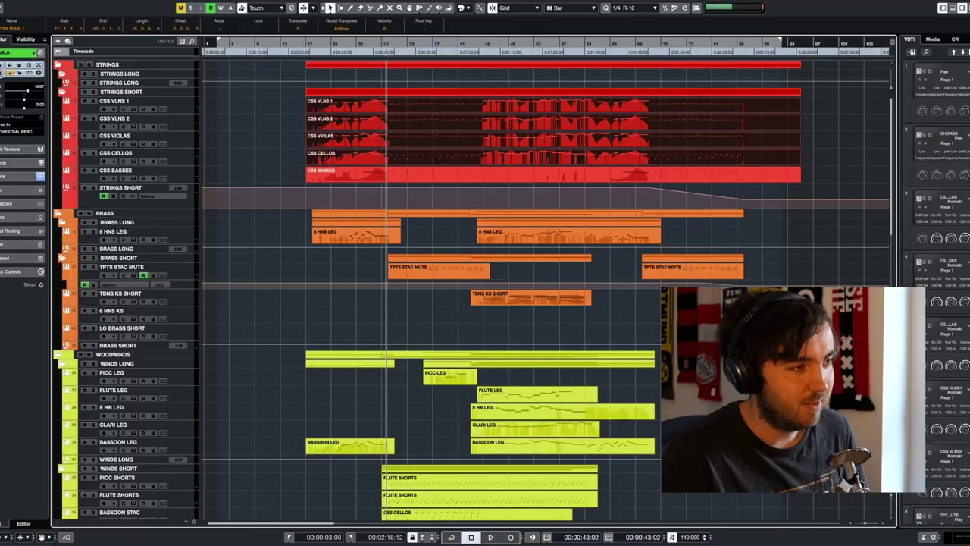
# Open VLNS 1, VLNS 2, VIOLAS and CELLOS at bar 45, making violins 2, cellos, then violas active.
pyautogui.press('Return')
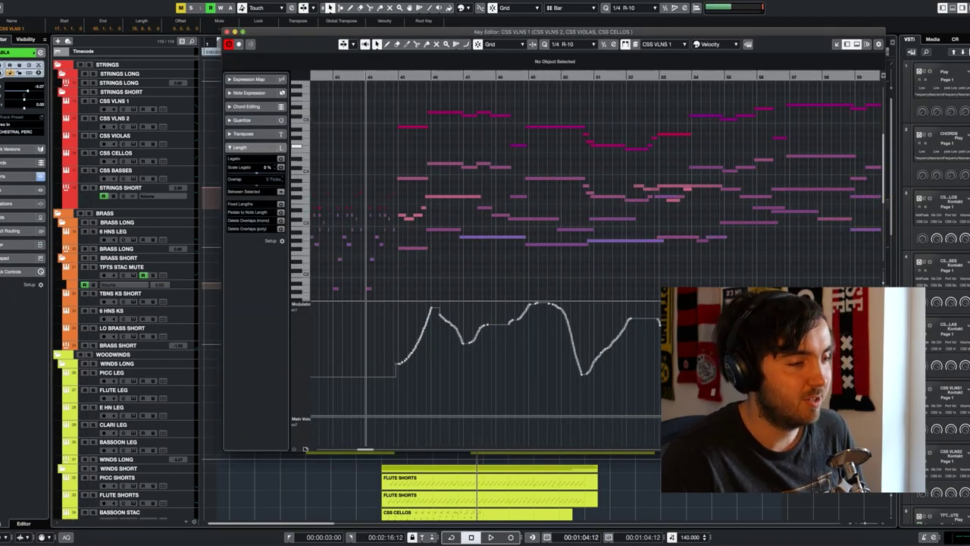
pyautogui.hscroll(2, 591, 227)
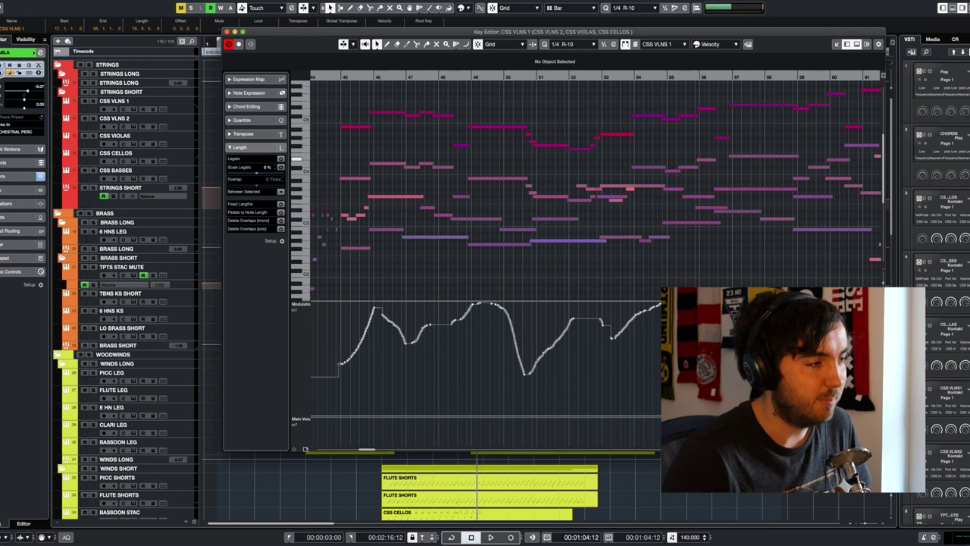
pyautogui.click(355, 178)
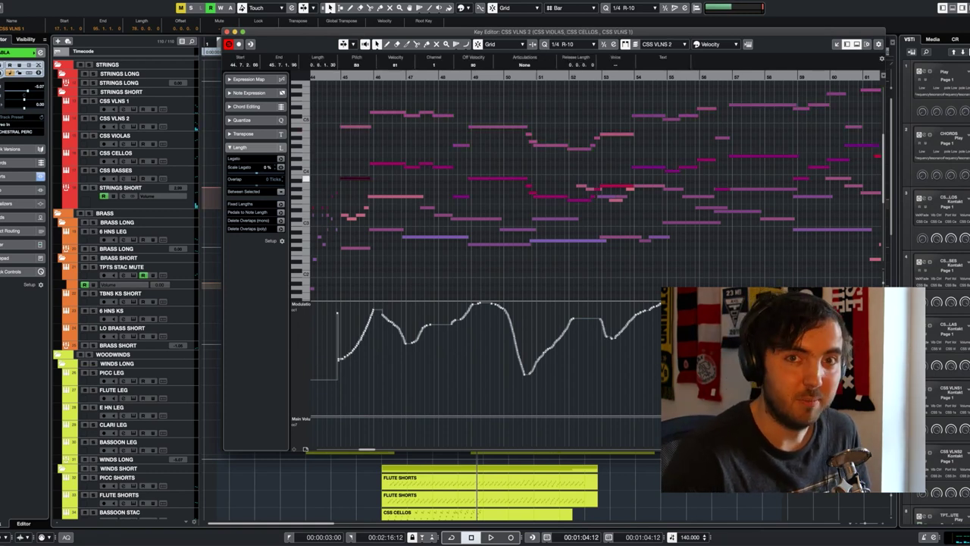
pyautogui.click(353, 216)
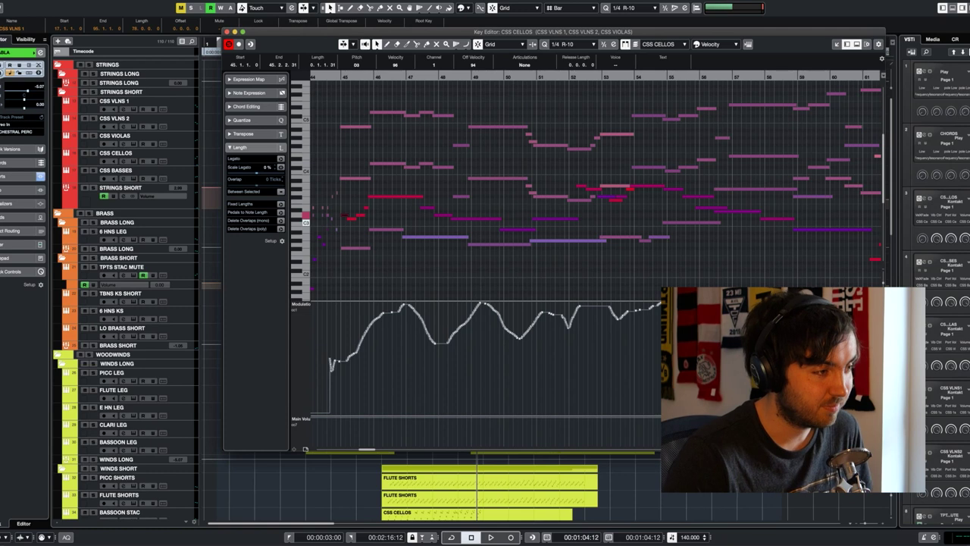
pyautogui.click(353, 247)
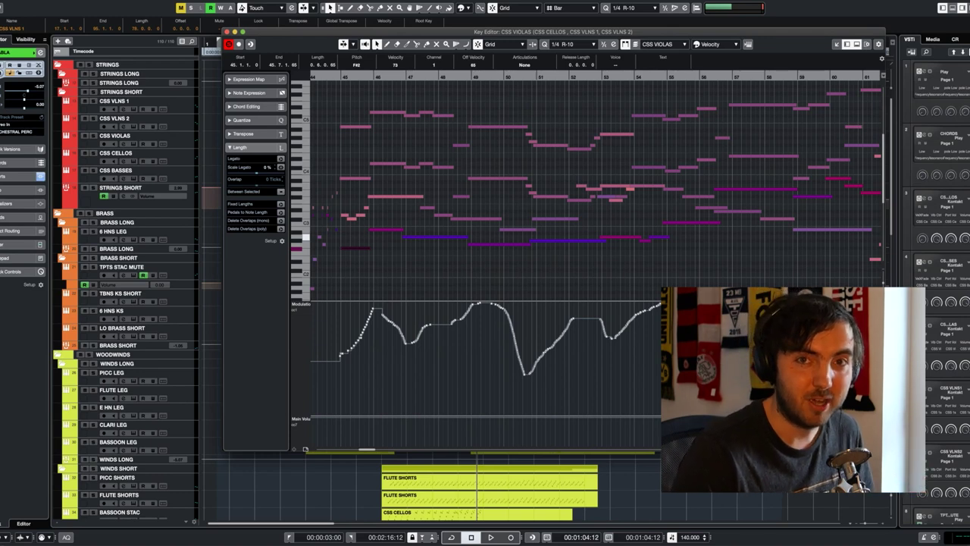
# Play the combined string passage in the Key Editor, then close the Key Editor.
pyautogui.press('space')
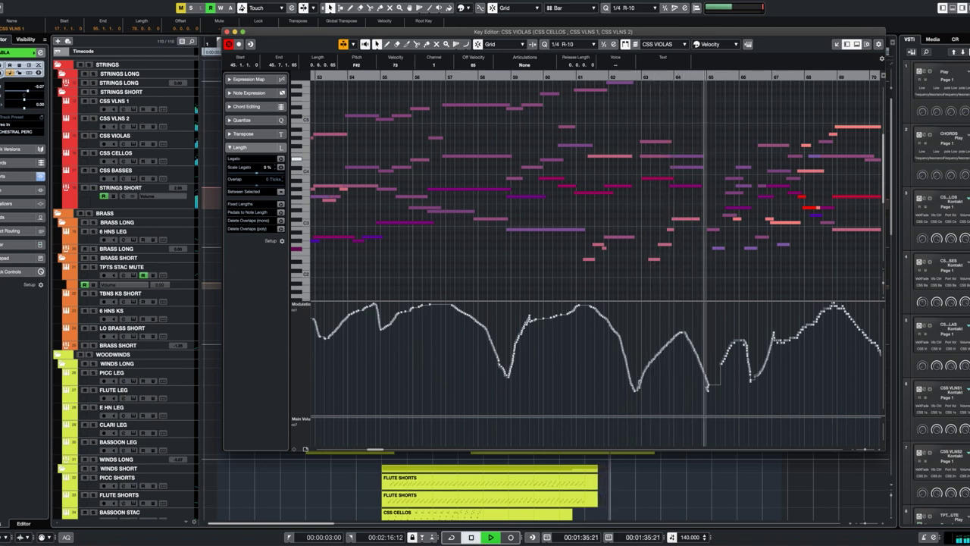
pyautogui.press('Escape')
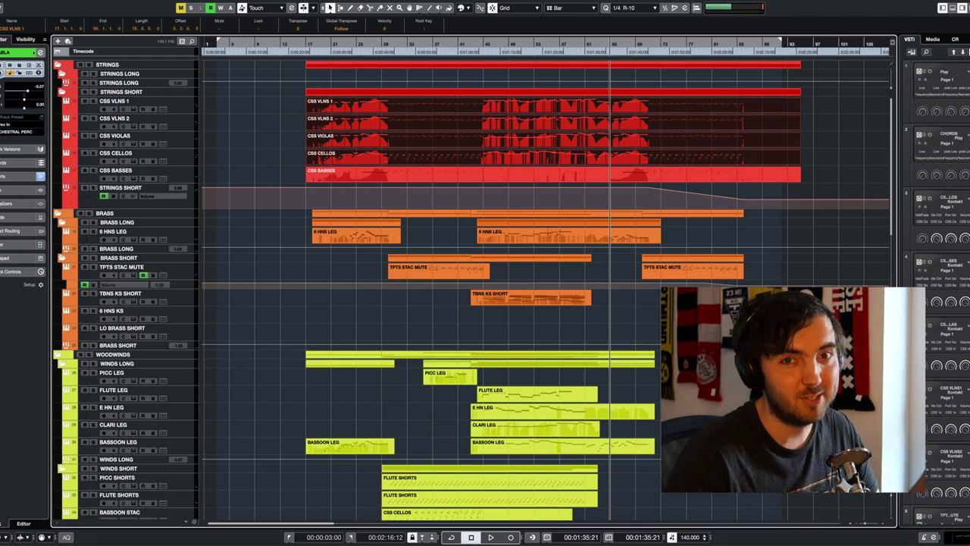
# Select the FLUTE LEG, E HN LEG, BASSOON LEG and CLARI LEG woodwind parts in turn.
pyautogui.scroll(-5, 546, 288)
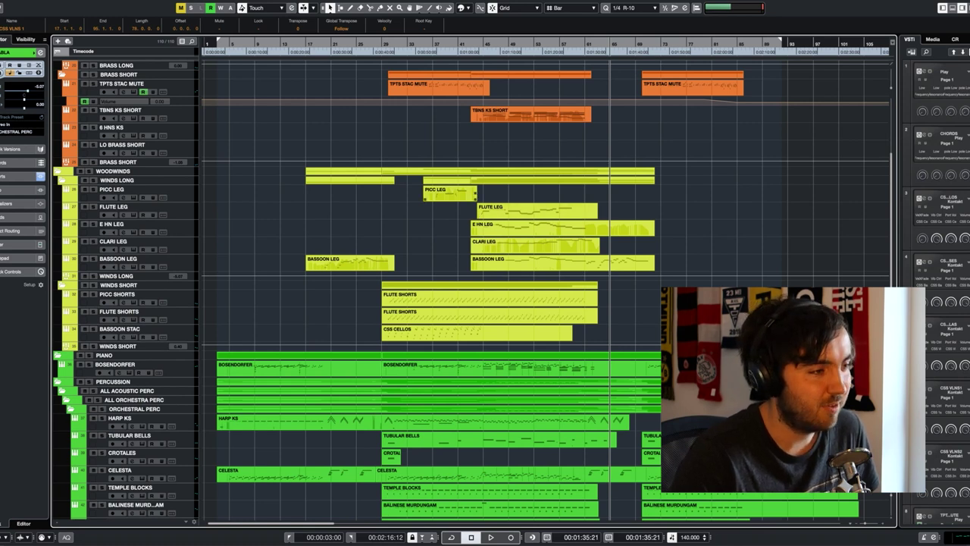
pyautogui.click(534, 210)
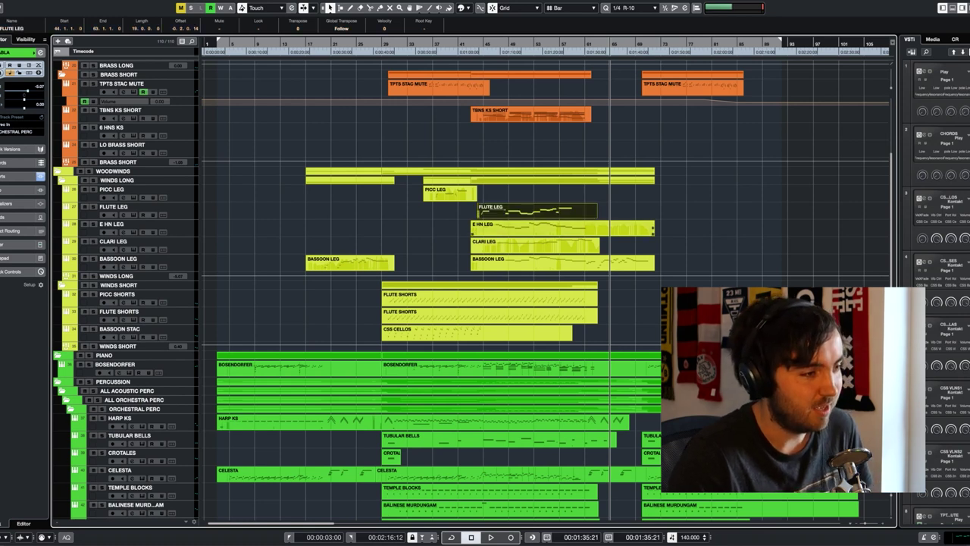
pyautogui.click(534, 227)
pyautogui.keyDown('shift'); pyautogui.click(534, 262); pyautogui.keyUp('shift')
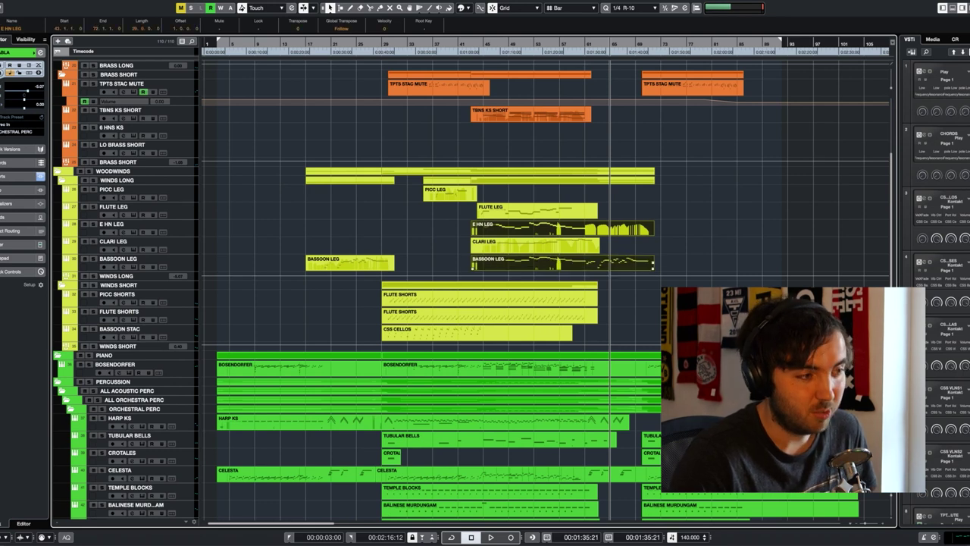
pyautogui.click(535, 245)
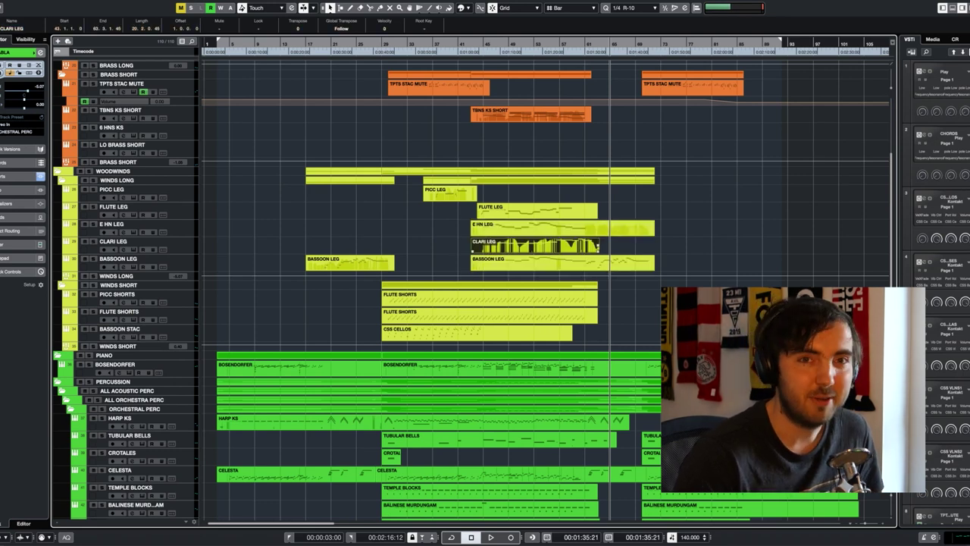
# Return to the string tracks and start arrangement playback from around bar 47.
pyautogui.scroll(5, 546, 288)
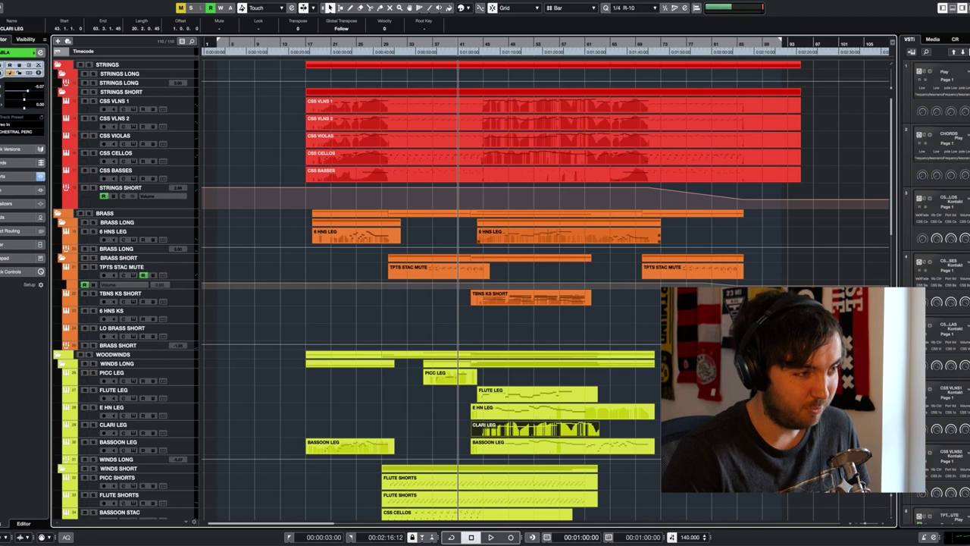
pyautogui.press('space')
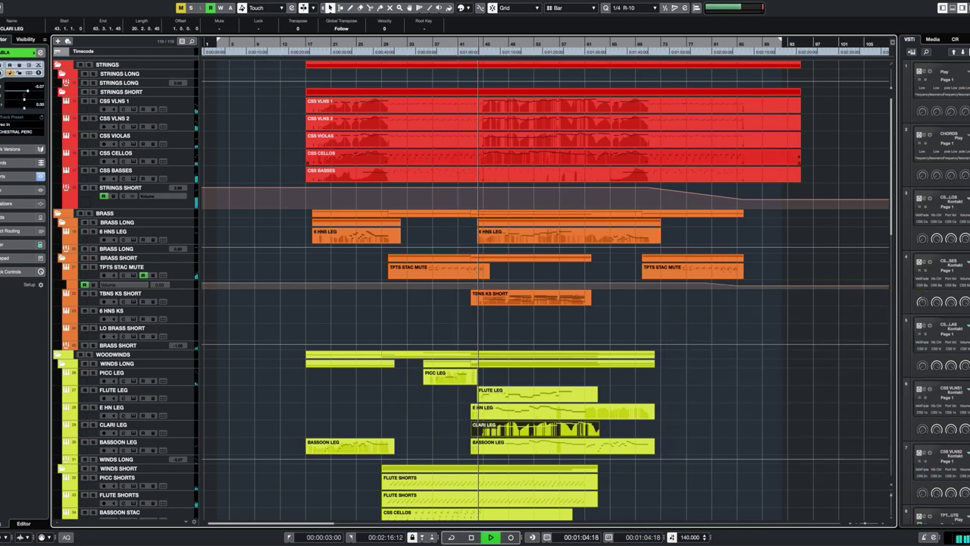